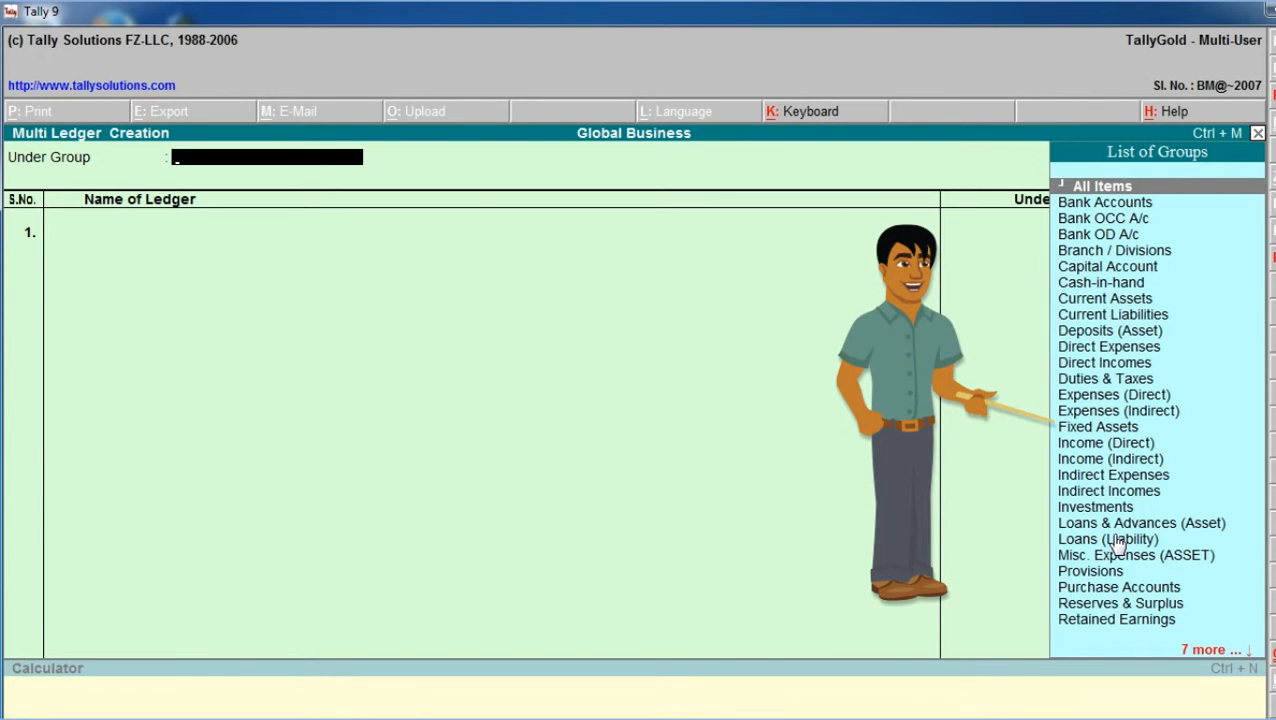
- Set the multi-ledger creation group to Fixed Assets and add a Cell Phone ledger with a blank opening balance
type("F")
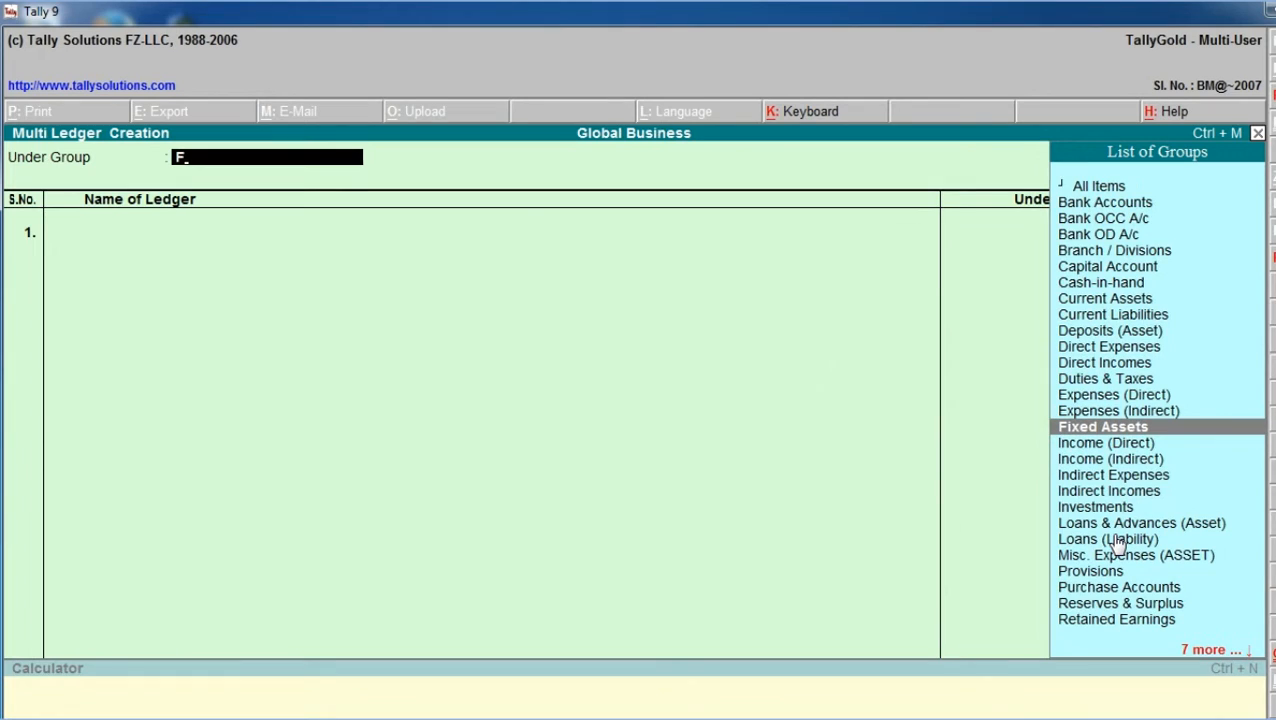
key("Return")
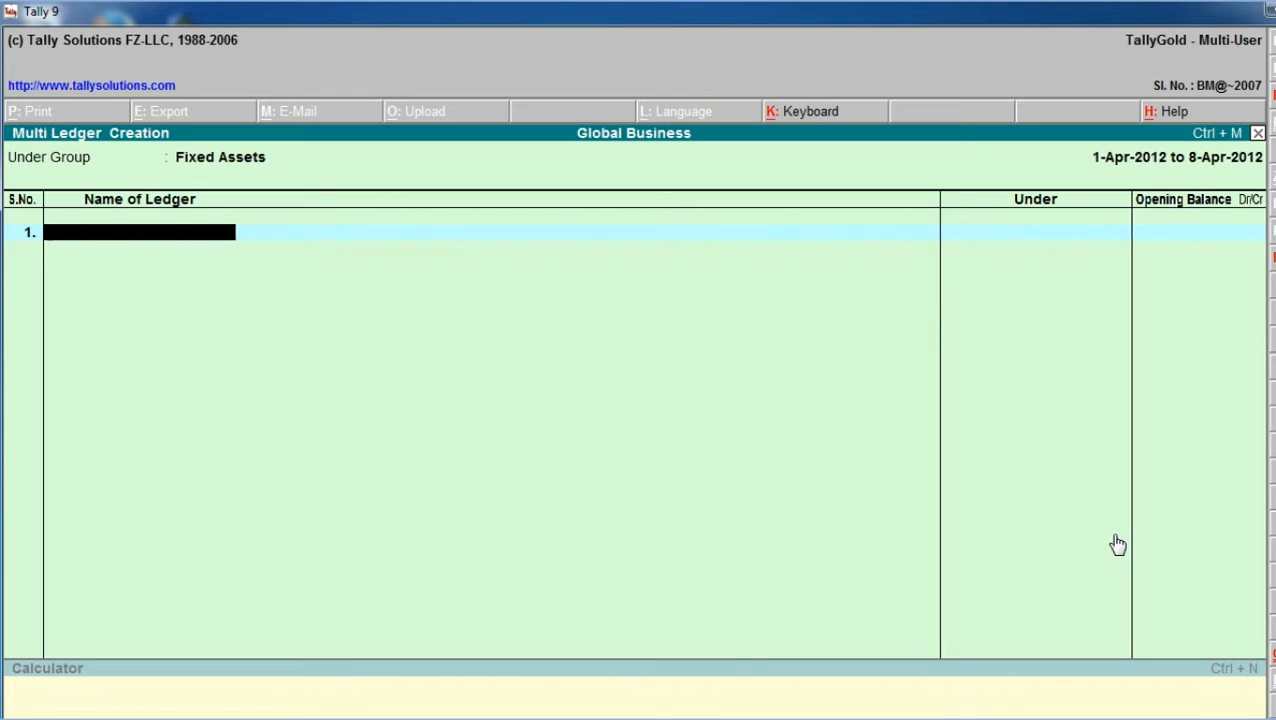
type("Cell Phone")
key("Return")
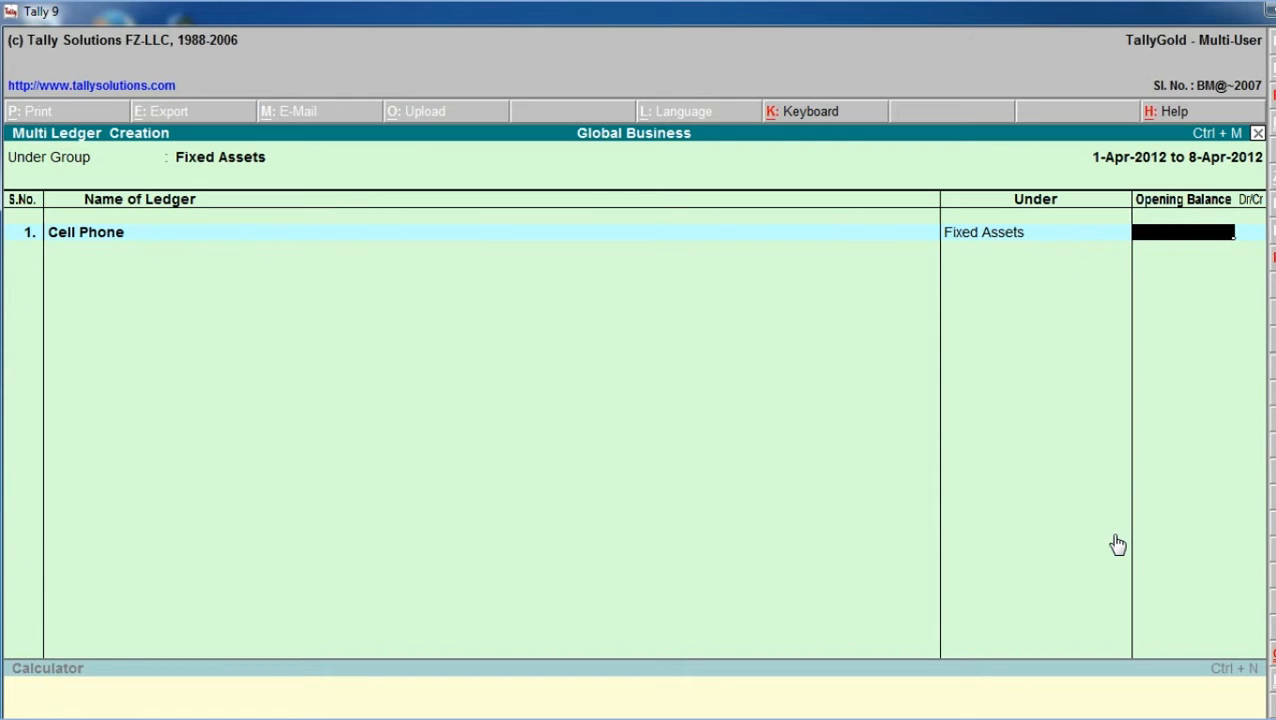
key("Return")
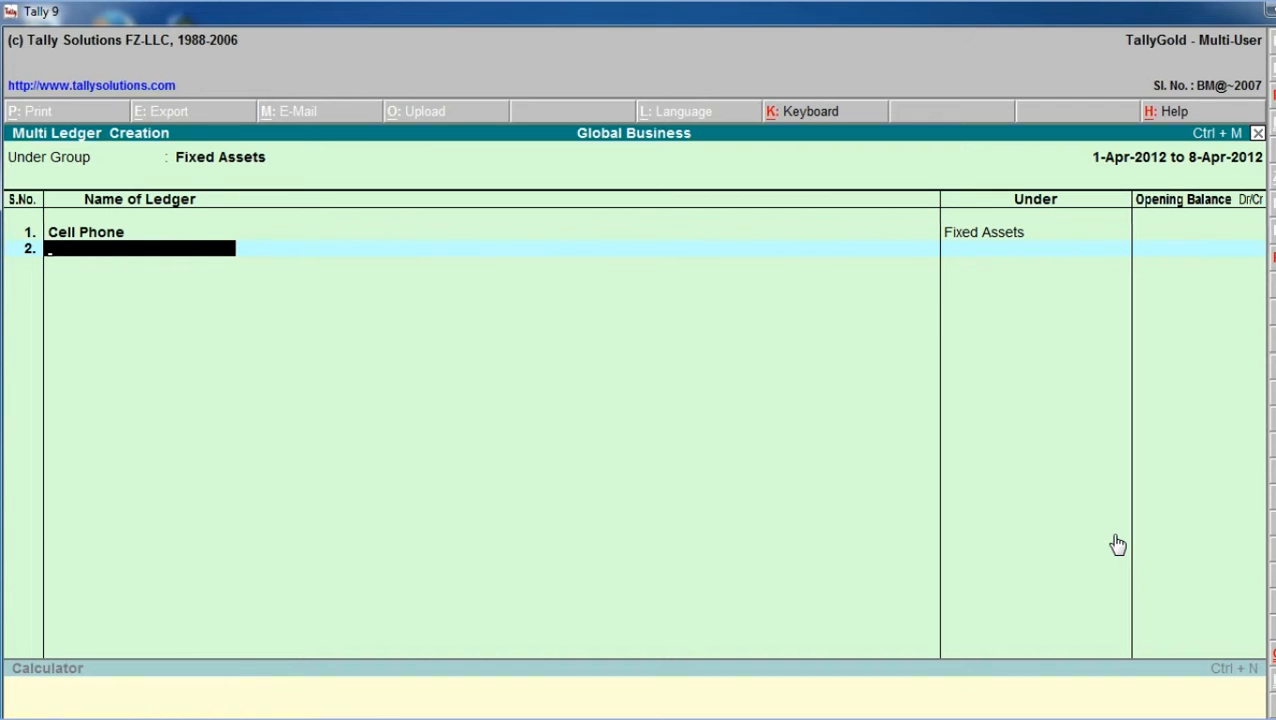
- Add Computer and Electrical Fittings as the second and third Fixed Assets ledgers, leaving their opening balances blank
type("Comput")
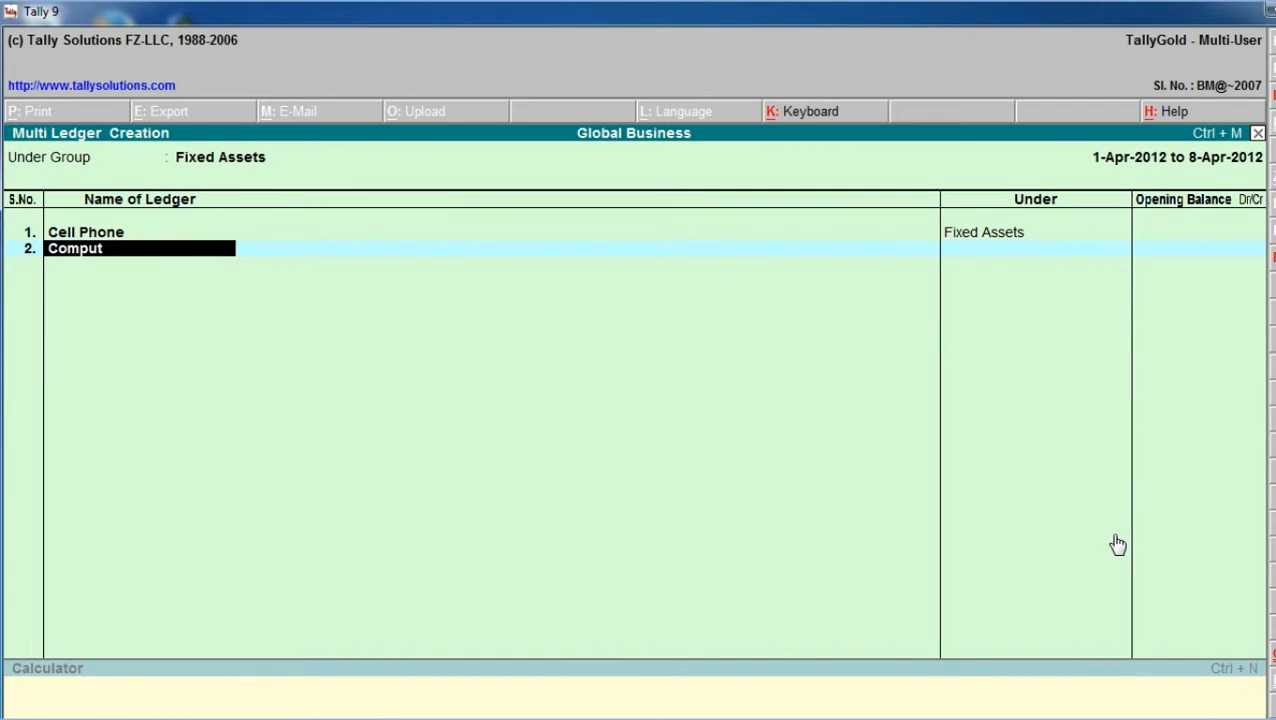
type("er")
key("Return")
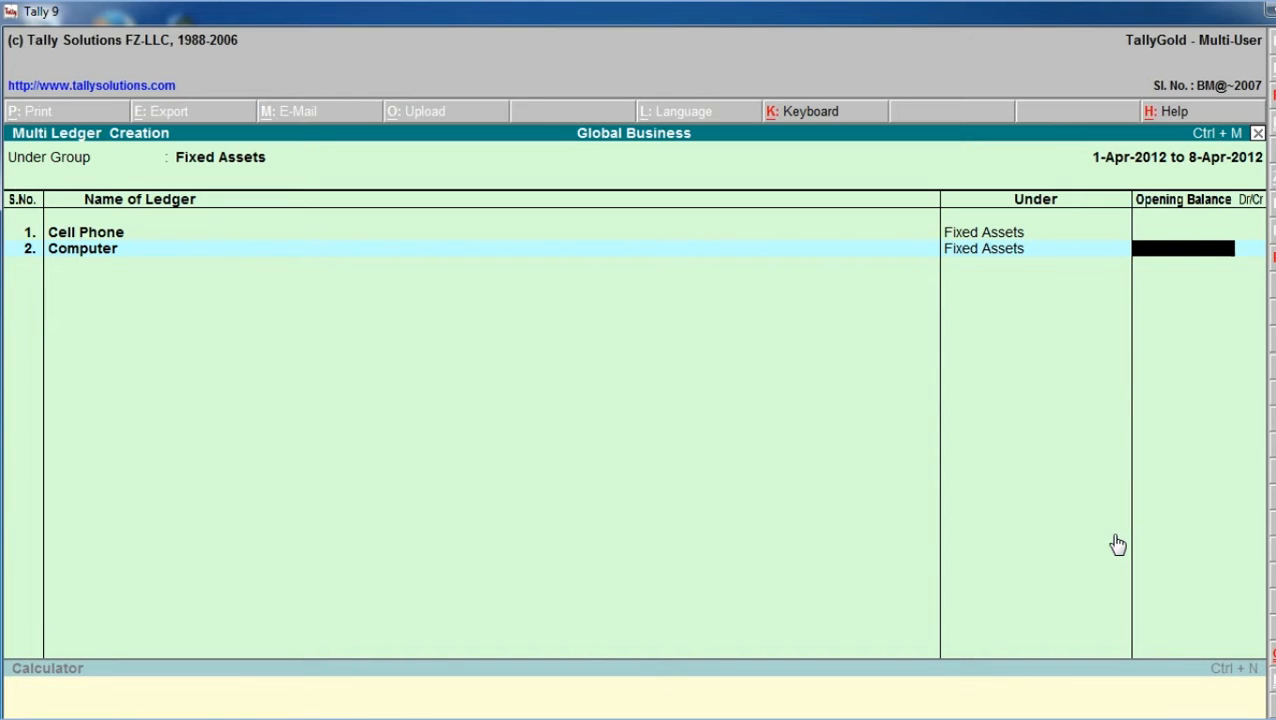
key("Return")
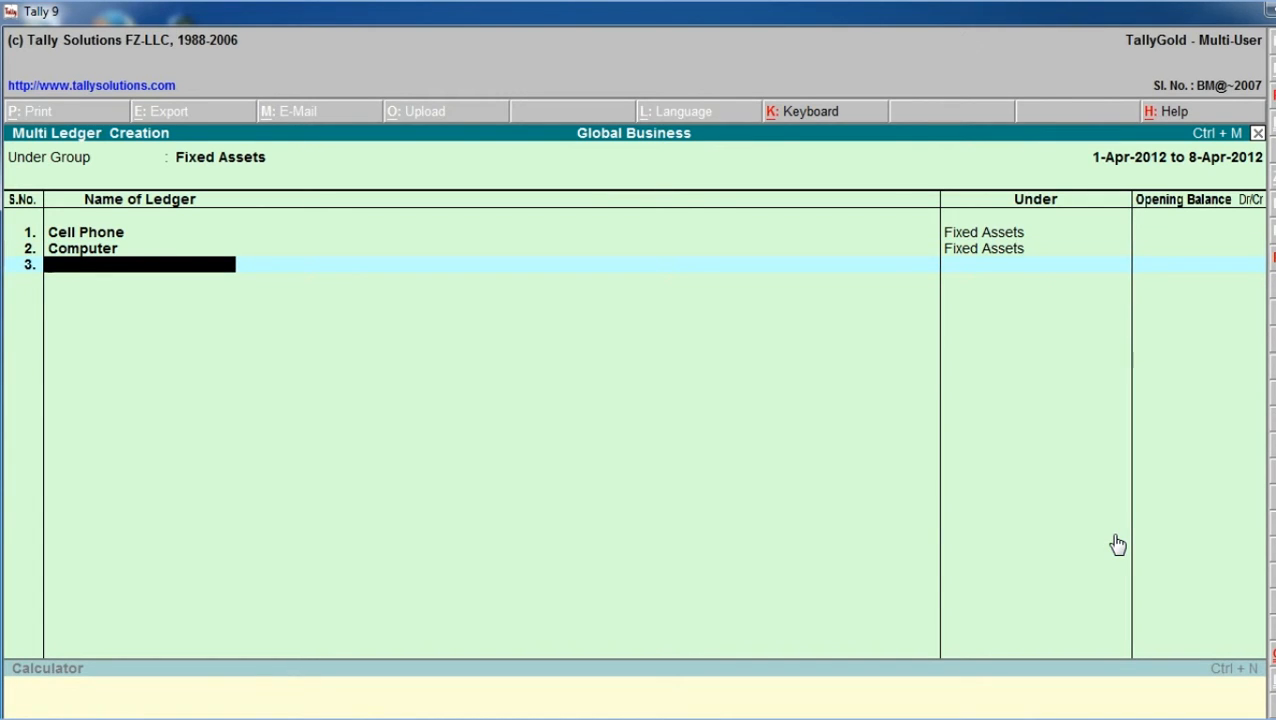
type("Electrical")
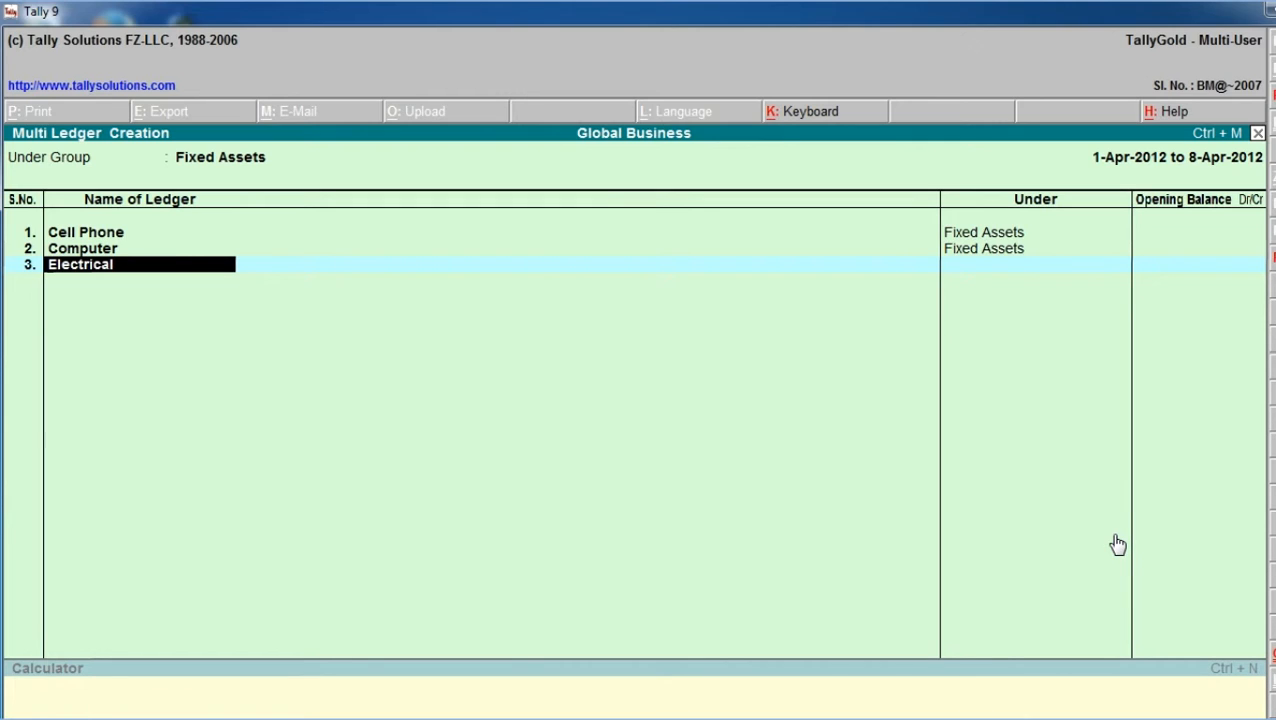
type(" Fittings")
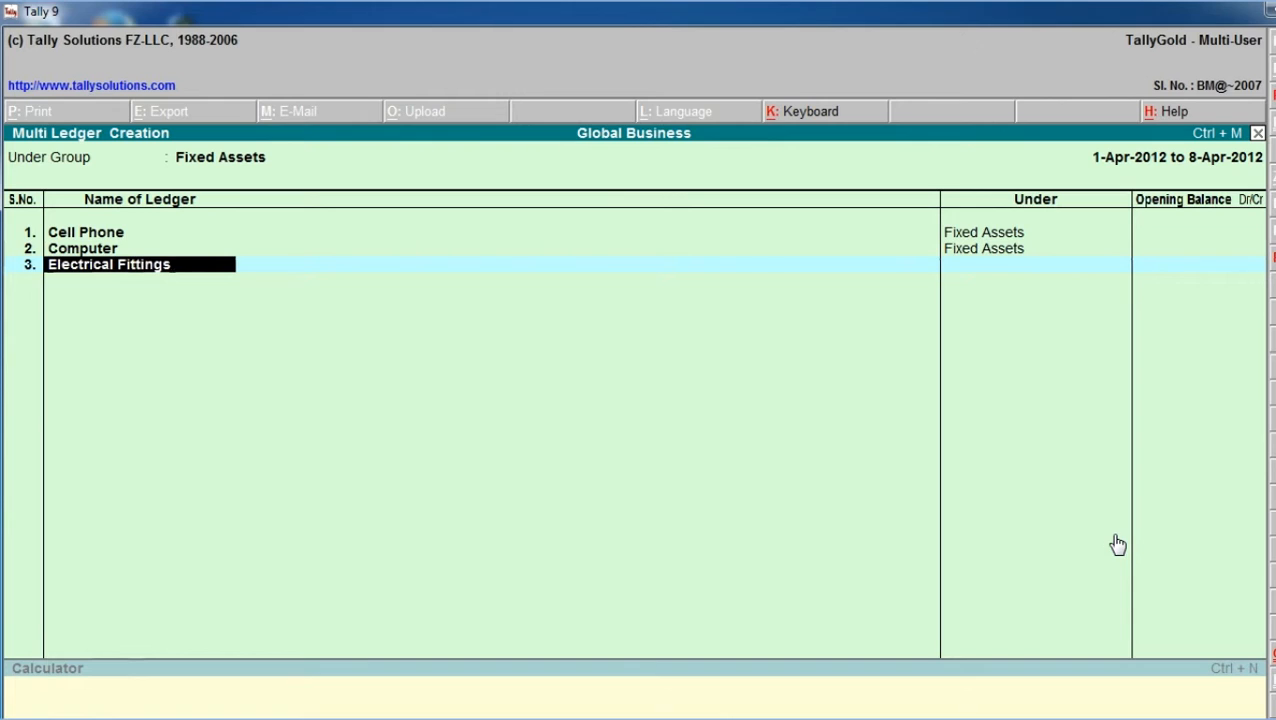
key("Return")
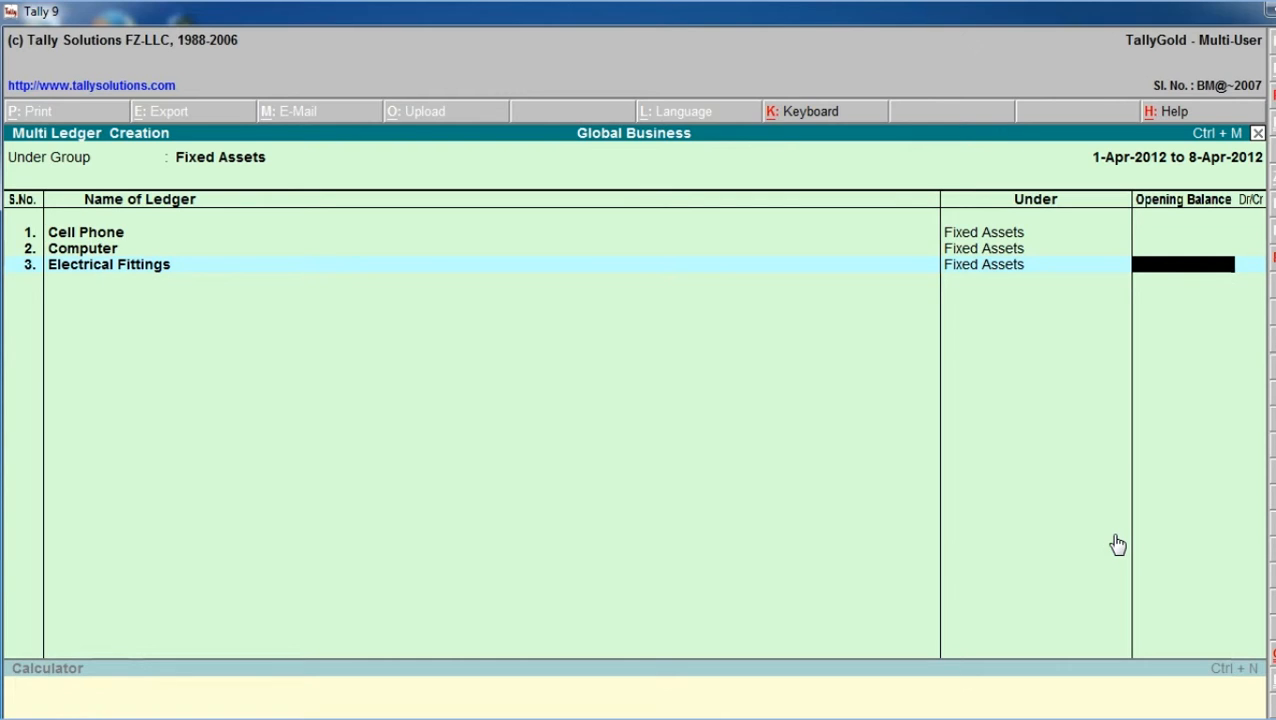
key("Return")
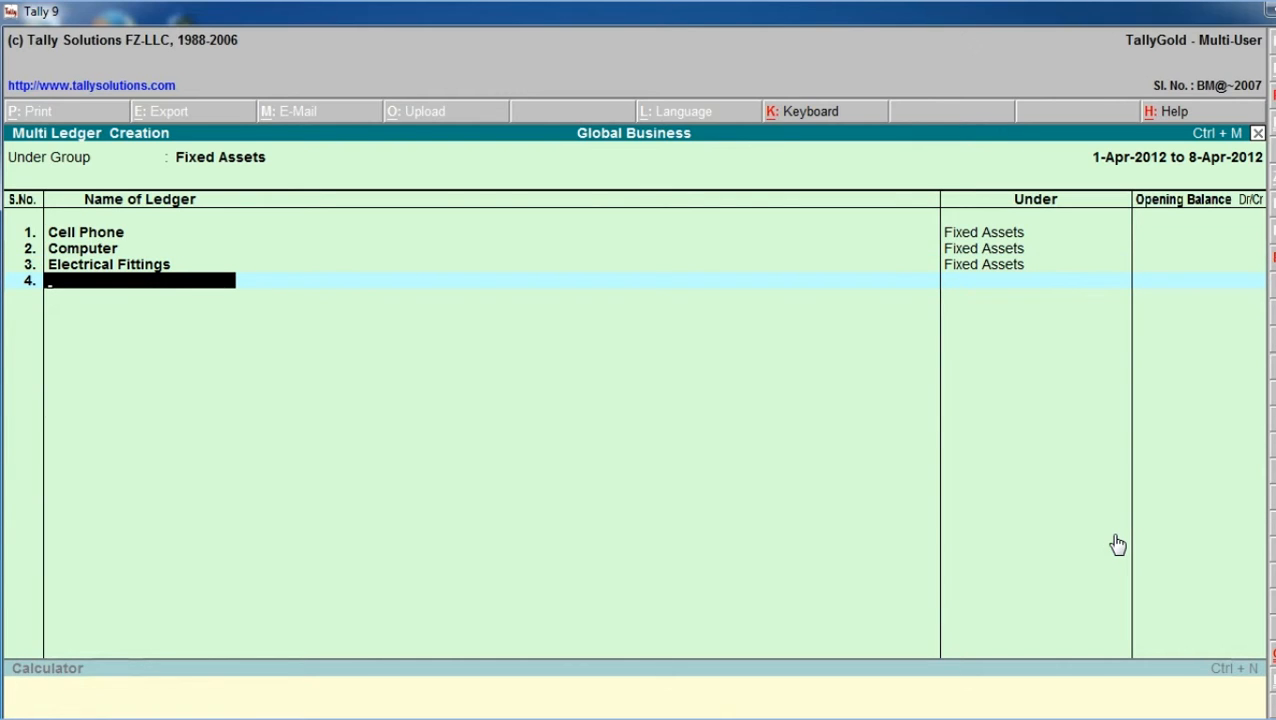
- Add a Motor Vehicle ledger without an opening balance as the fourth entry and save the Fixed Assets ledger list
type("Motor Ve")
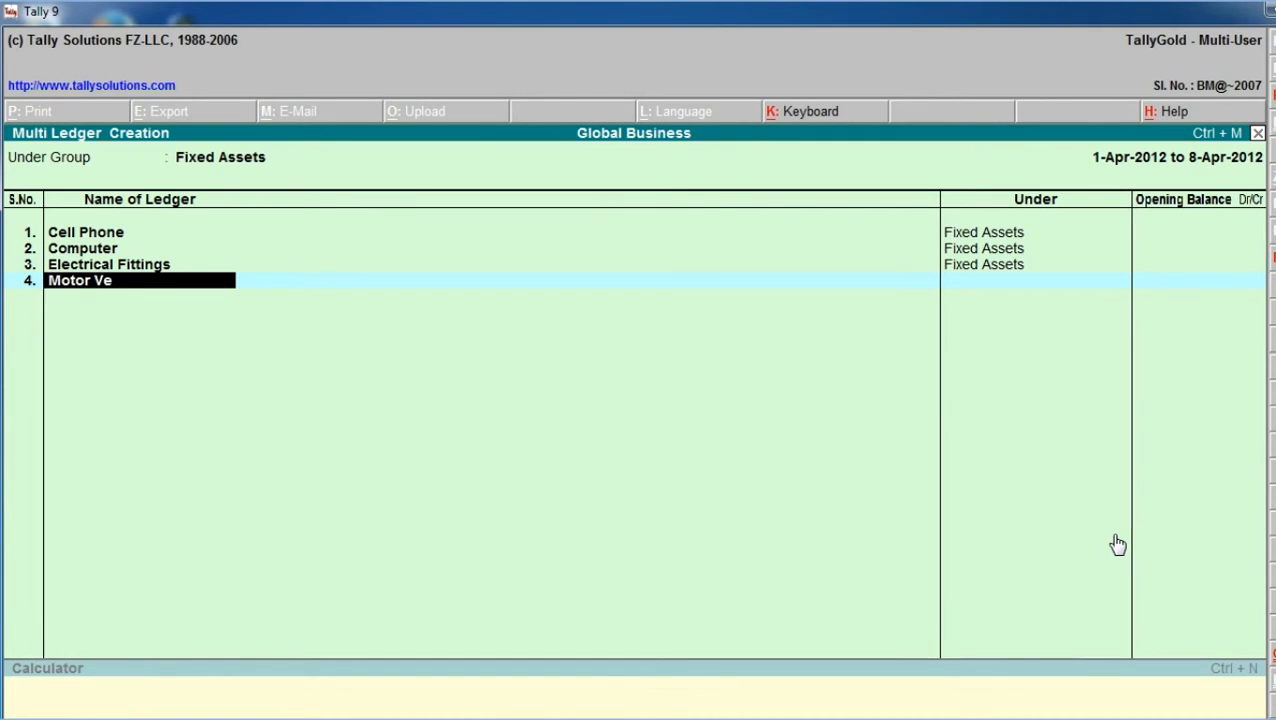
type("hicle")
key("Return")
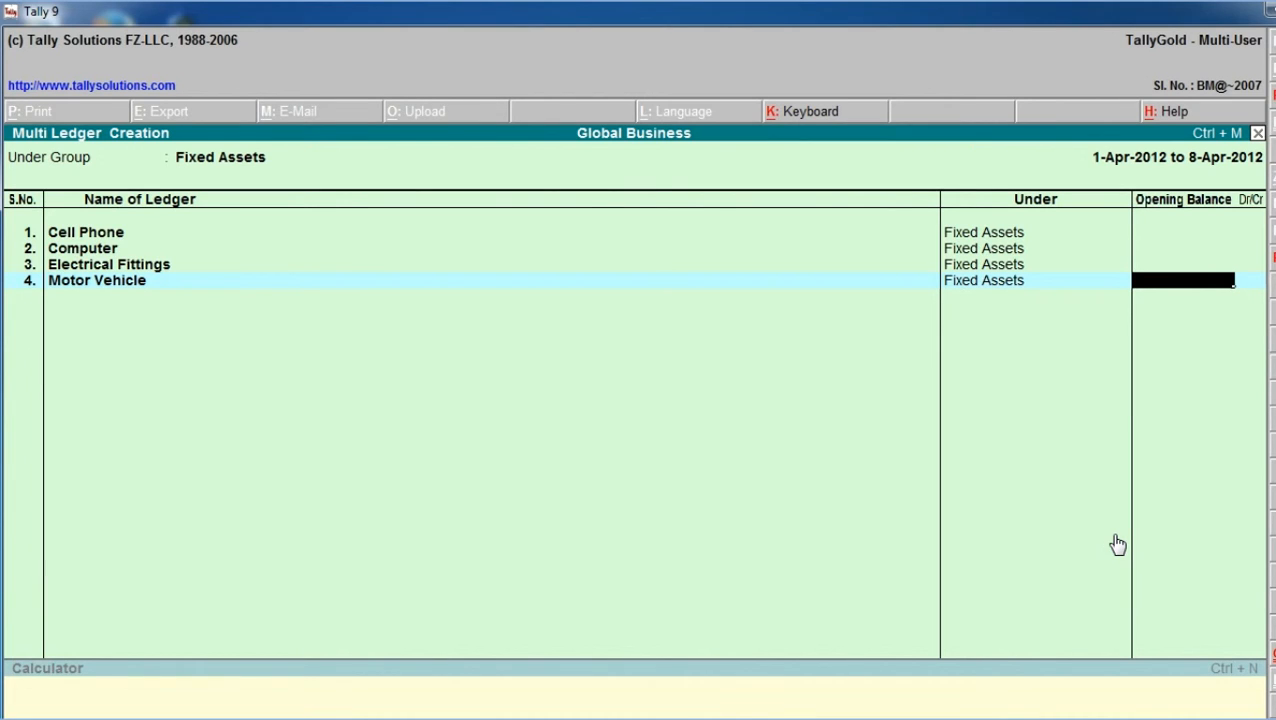
key("Return")
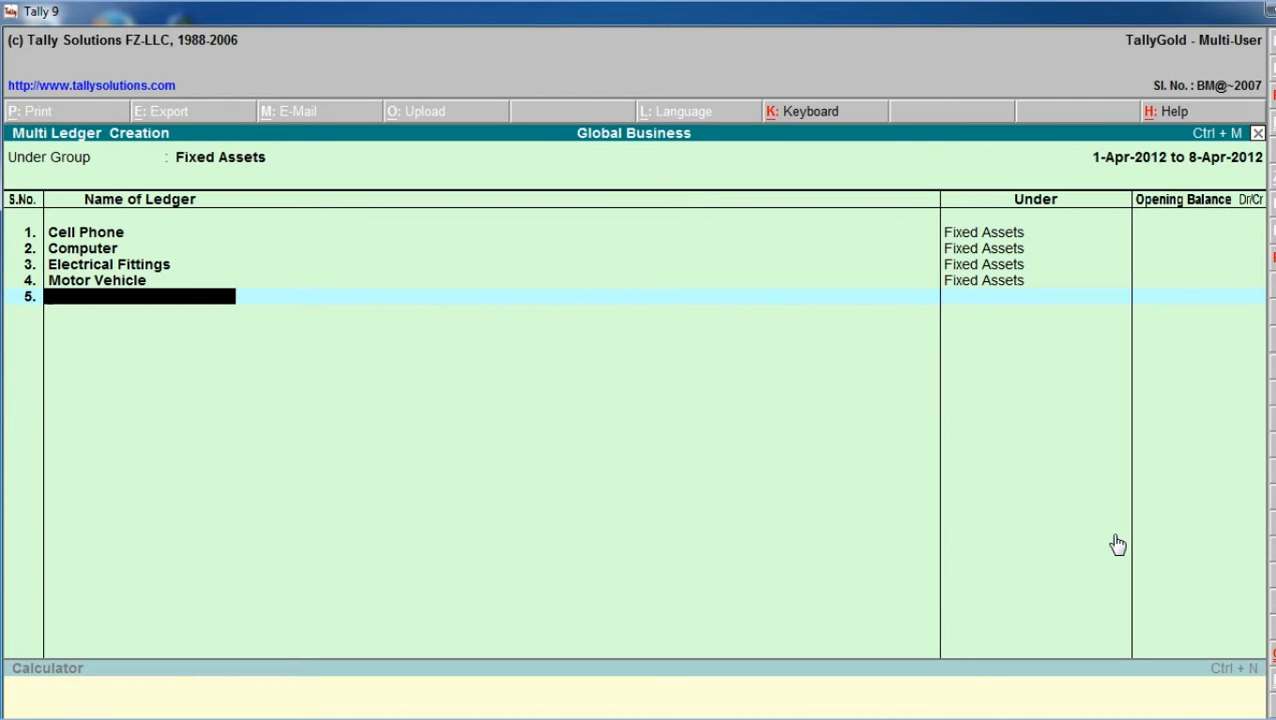
key("Return")
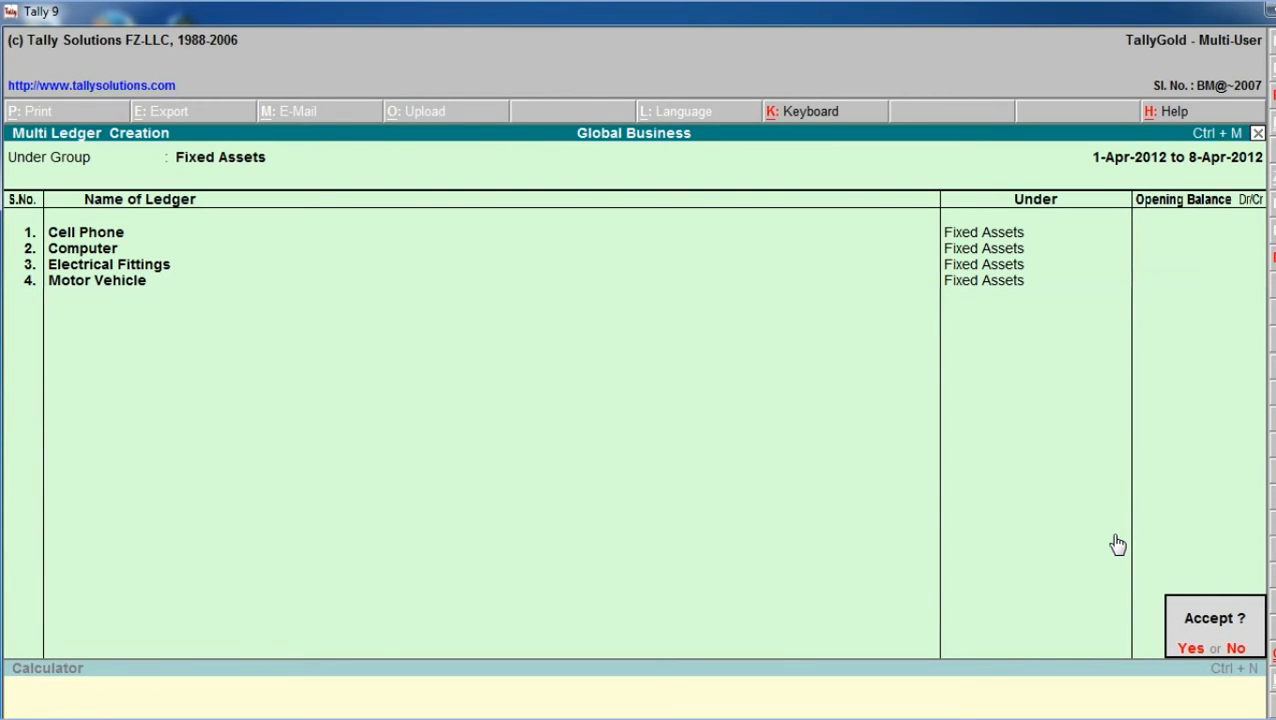
key("Return")
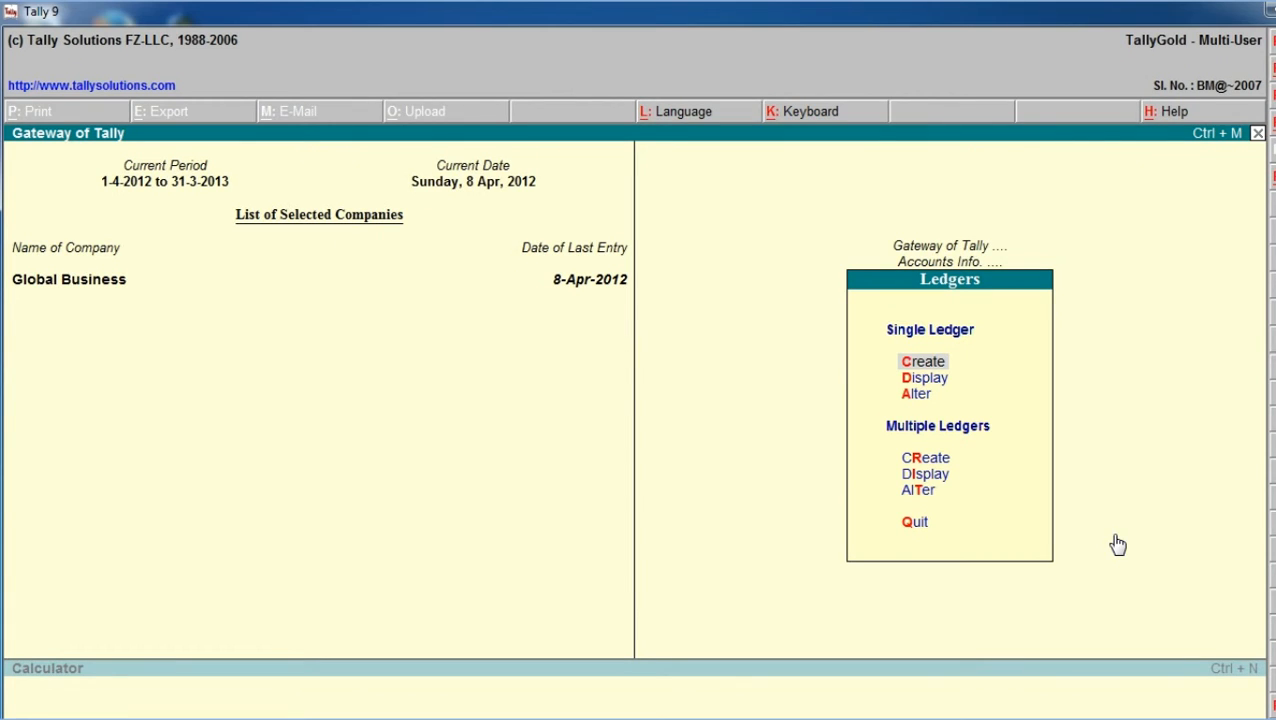
- Display the multiple-ledger list for the Fixed Assets group to check its ledgers, and return to the Gateway of Tally
key("Down")
key("Down")
key("Down")
key("Down")
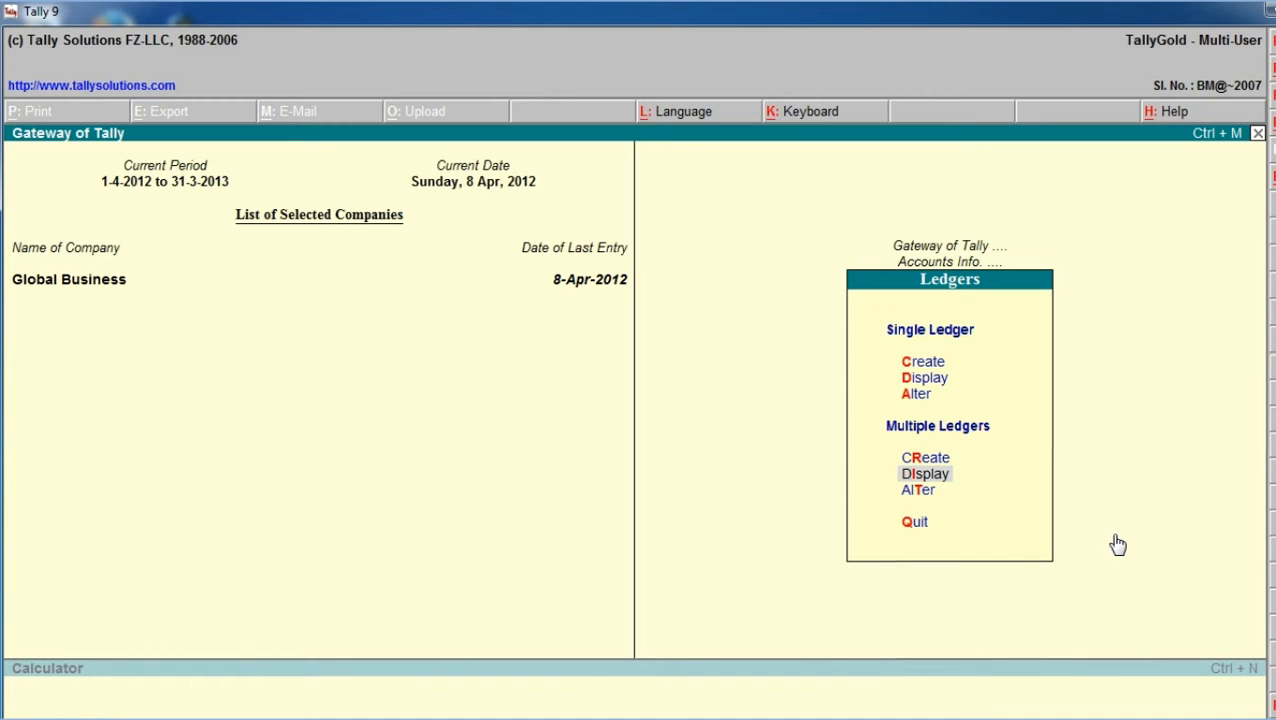
key("Return")
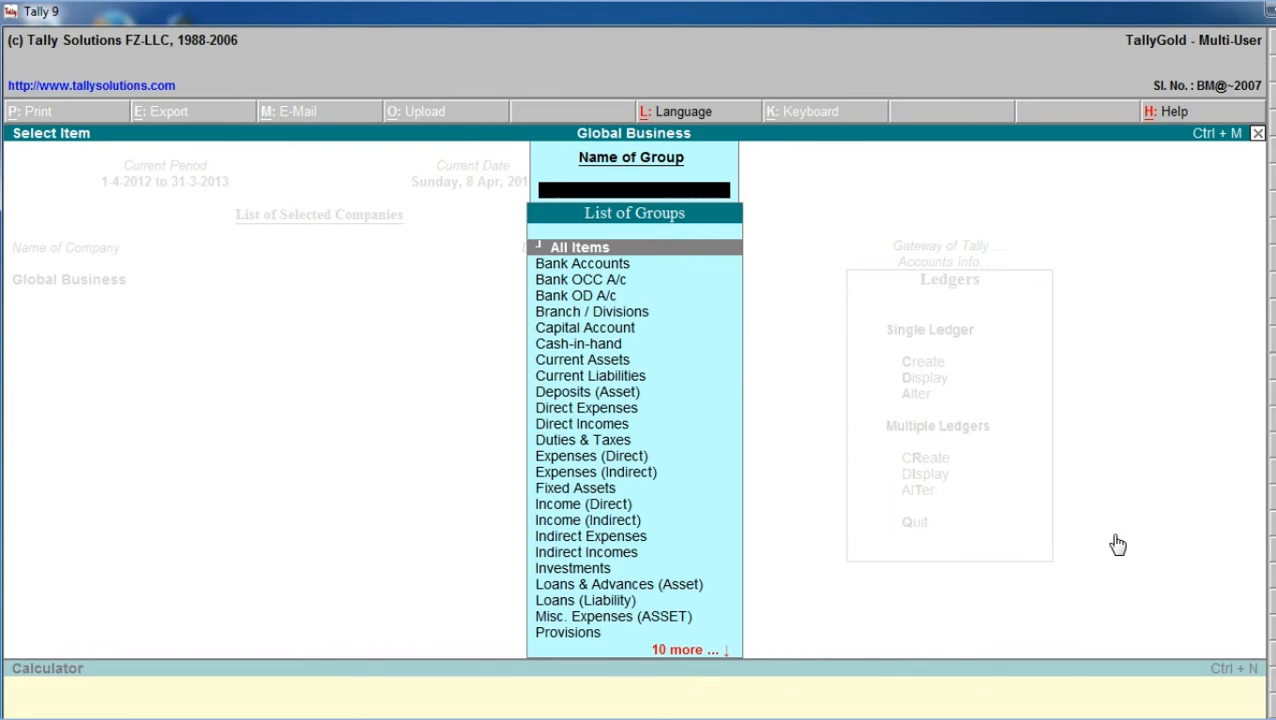
type("F")
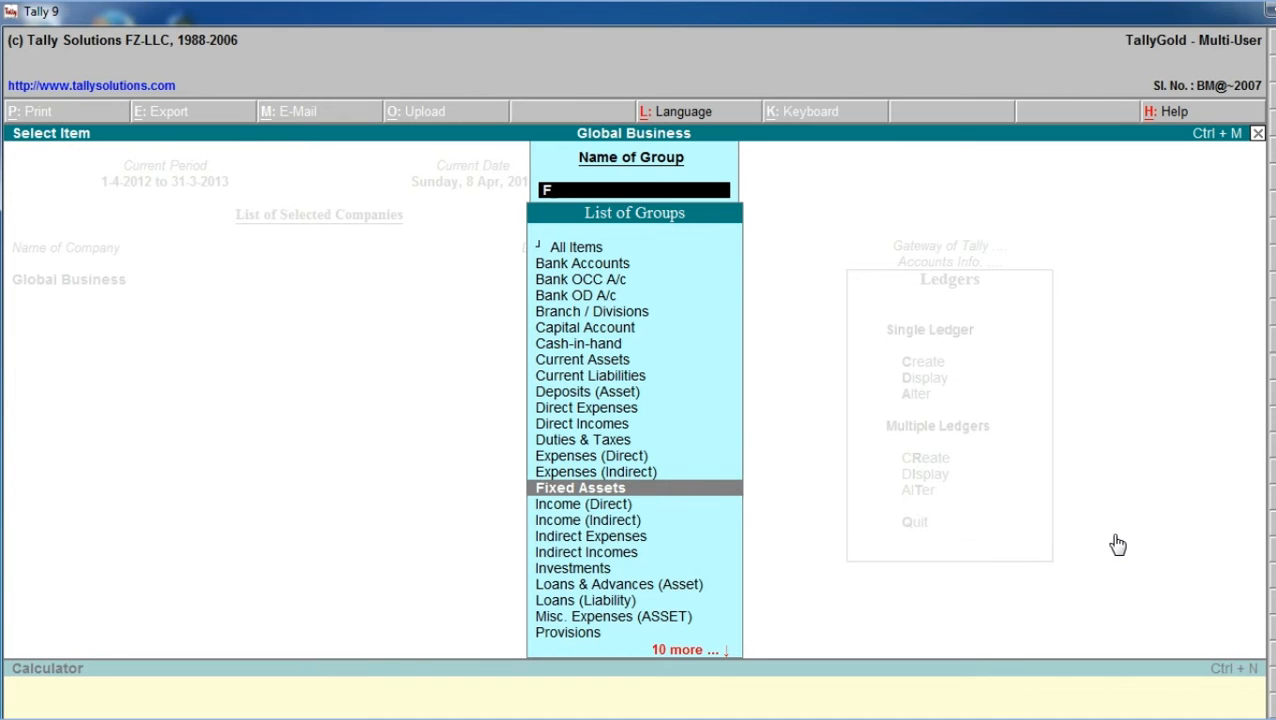
key("Return")
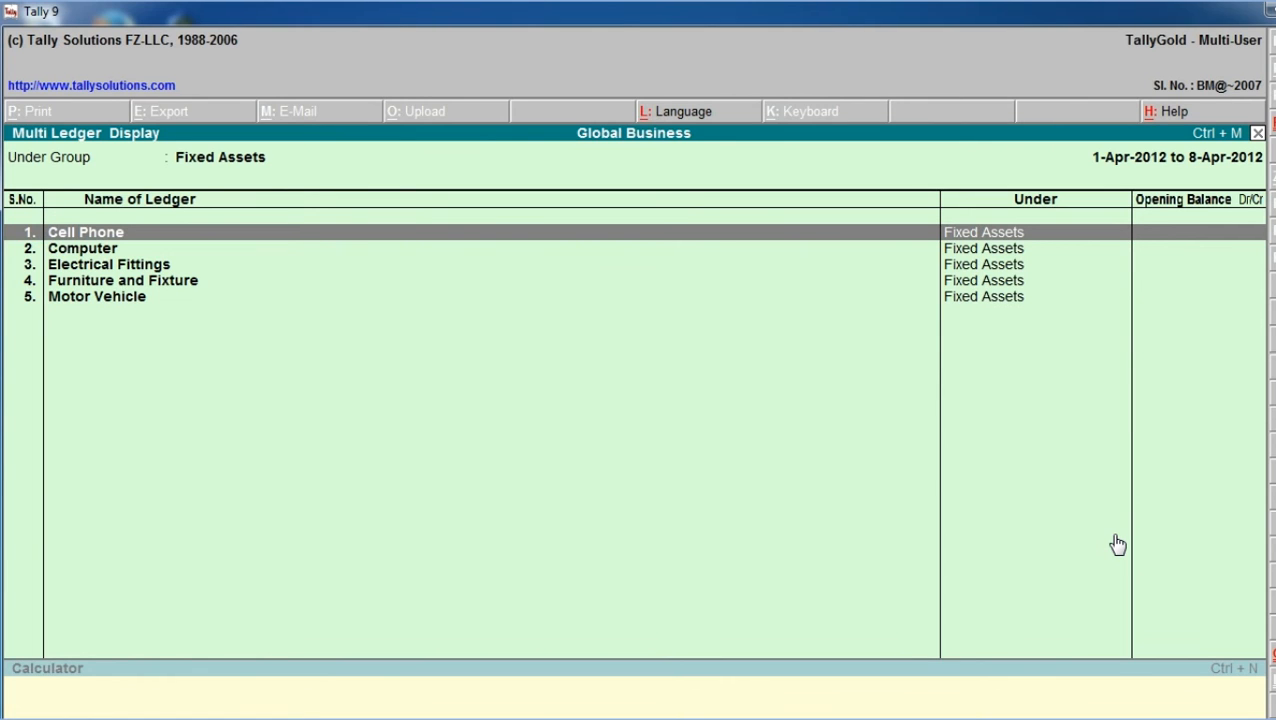
key("Escape")
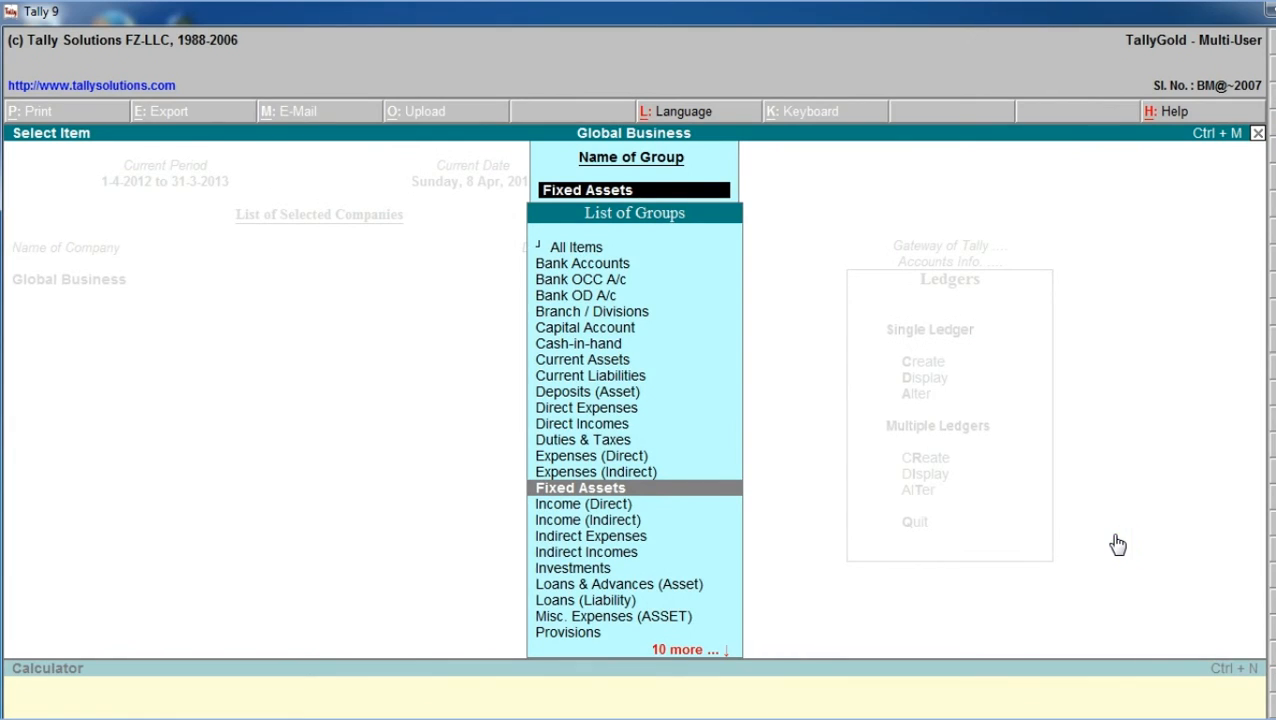
key("Escape")
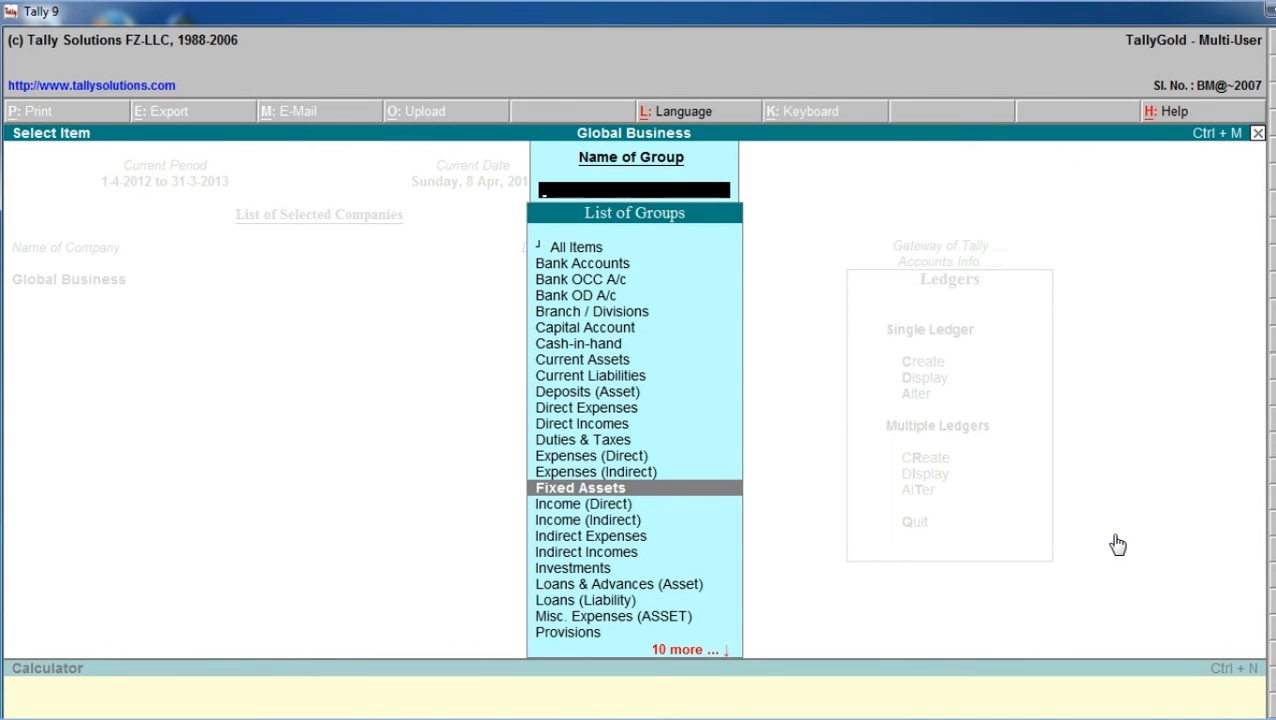
key("Escape")
key("Escape")
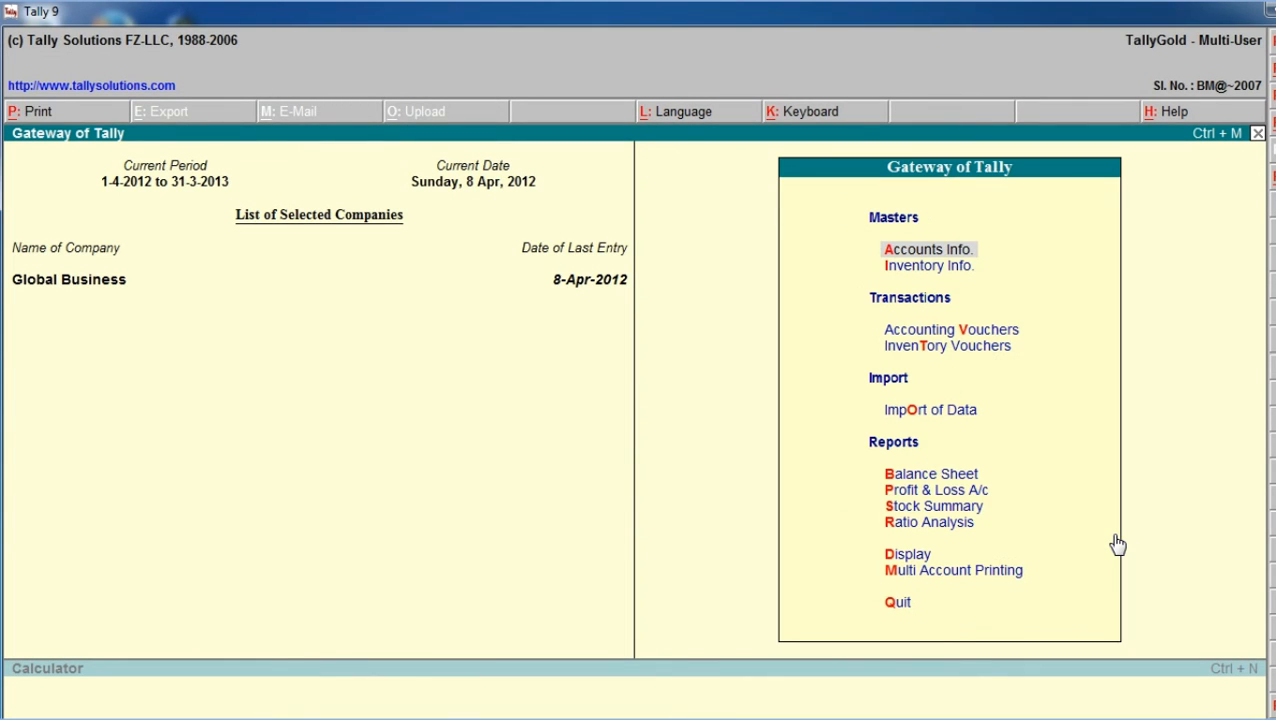